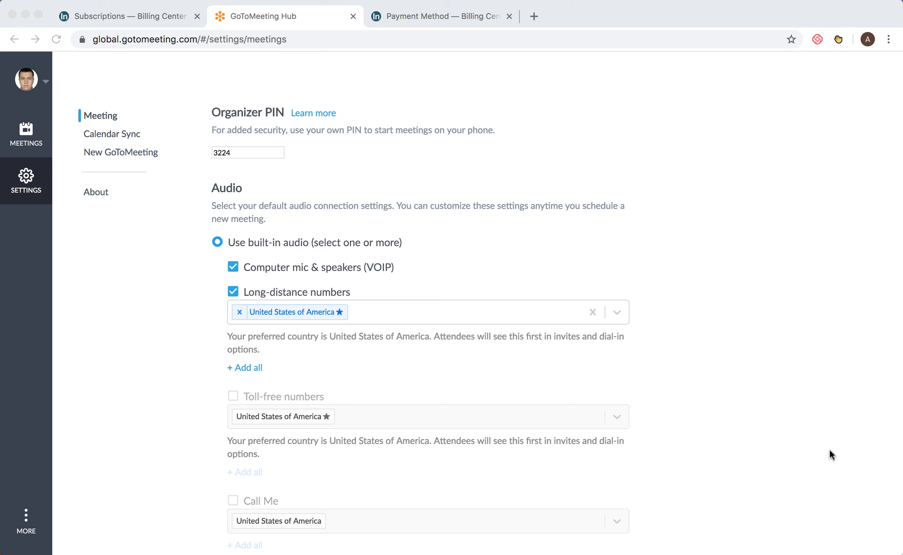
scroll(829, 448, down, 1)
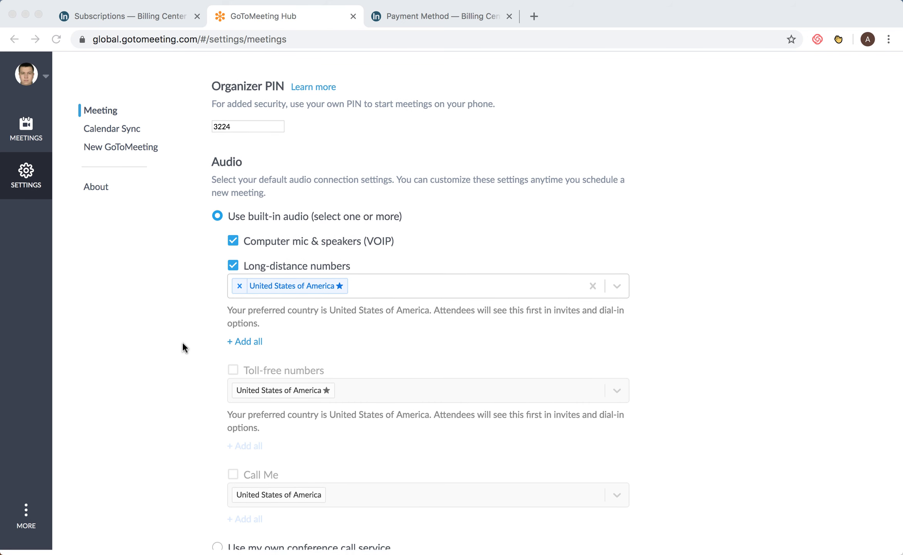
scroll(710, 328, down, 5)
scroll(710, 329, down, 3)
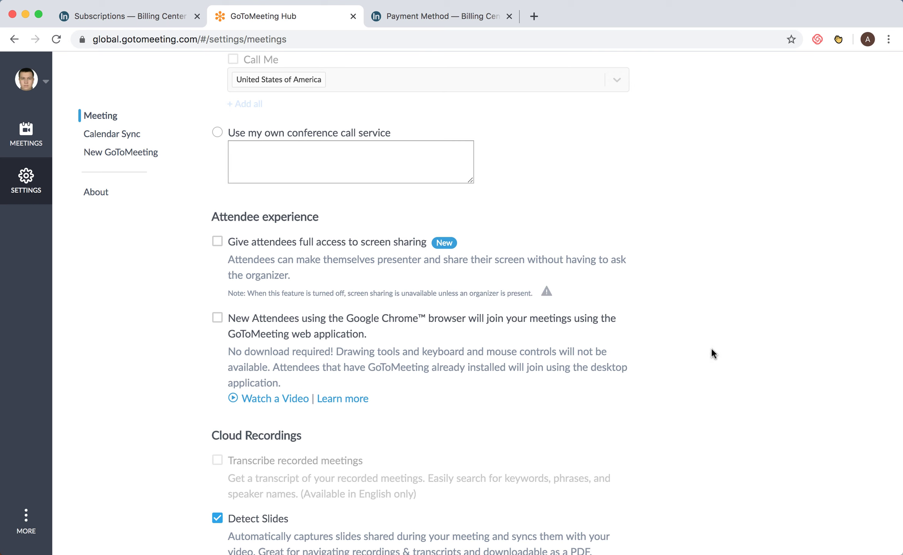
Tick the option letting new Google Chrome attendees join via the GoToMeeting web application
click(218, 318)
scroll(594, 357, down, 3)
scroll(594, 357, down, 5)
Save the meeting settings with the Chrome web-application join option still enabled
click(606, 520)
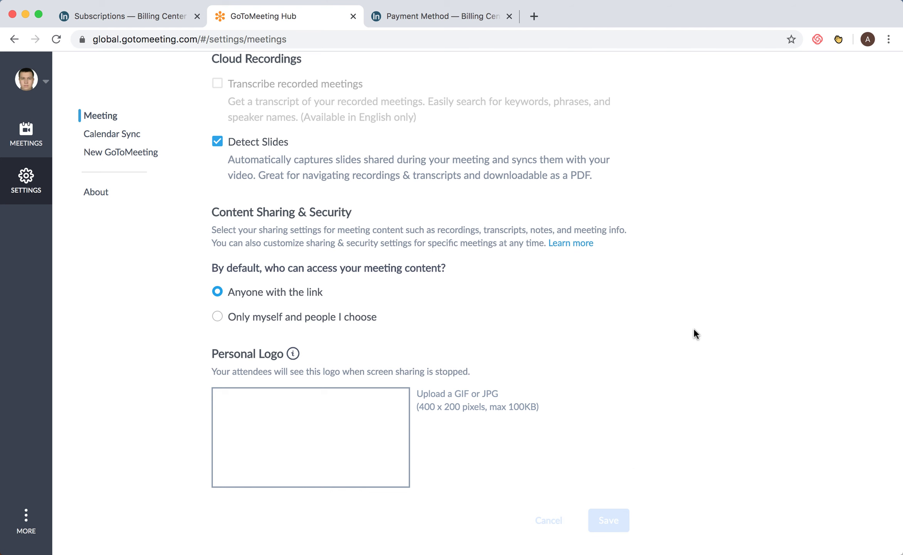
scroll(693, 327, up, 5)
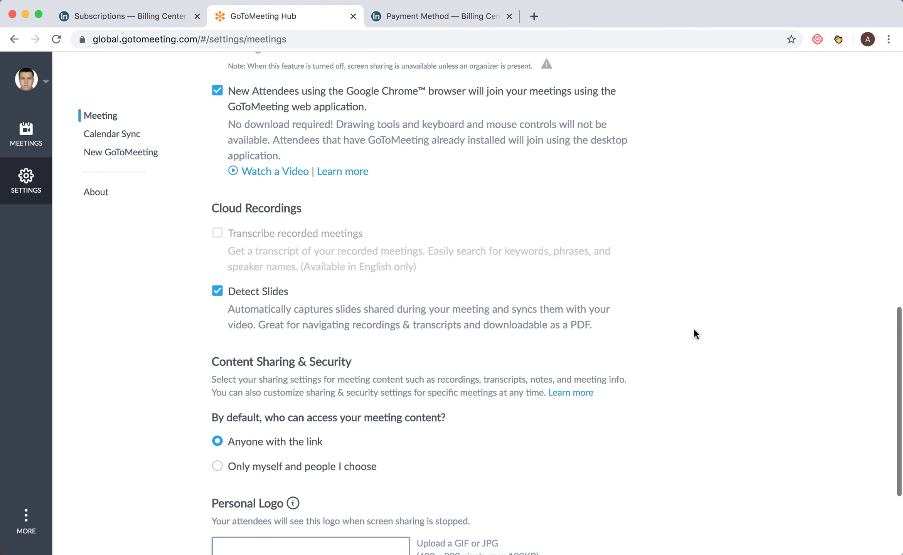
scroll(693, 328, up, 4)
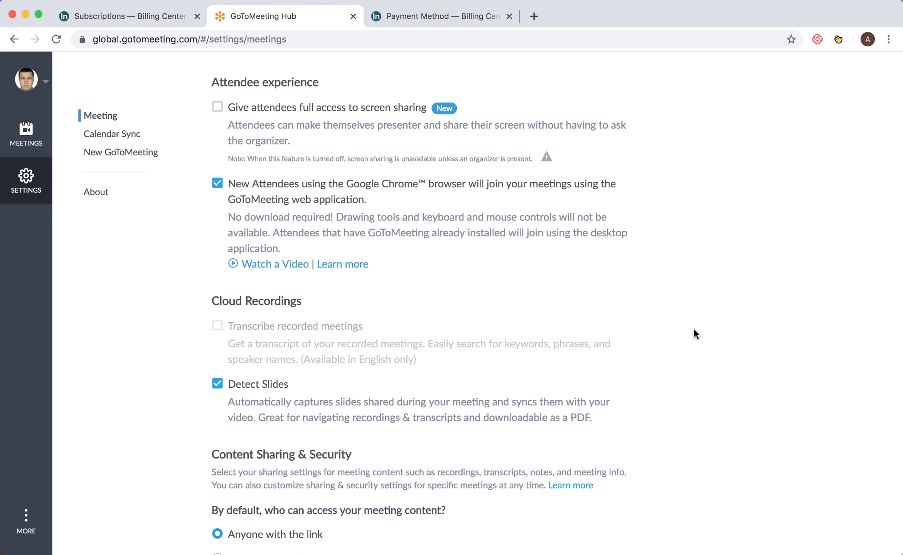